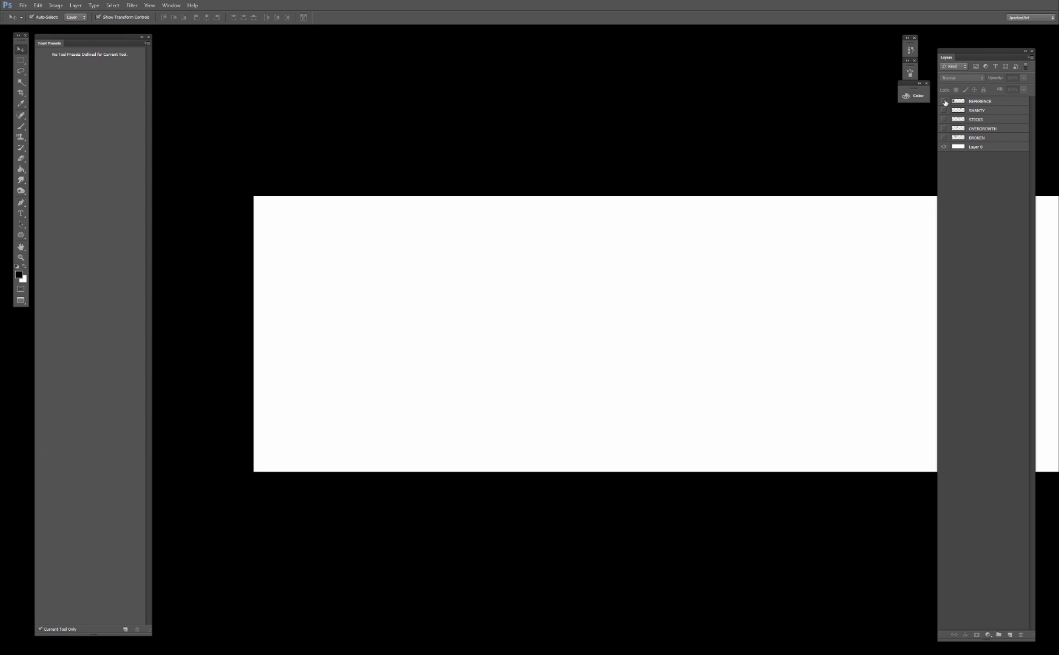
- Show the REFERENCE layer and examine its stone, brick and wooden bridge images up close
left_click(944, 101)
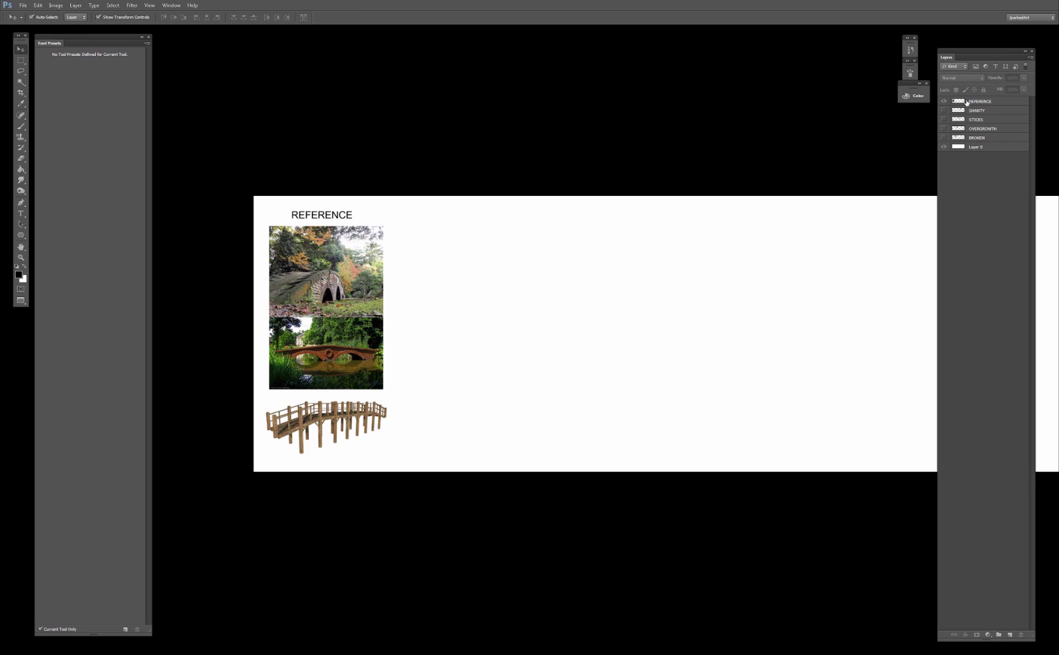
left_click(980, 102)
scroll(433, 190, "left", 2)
key("ctrl+plus")
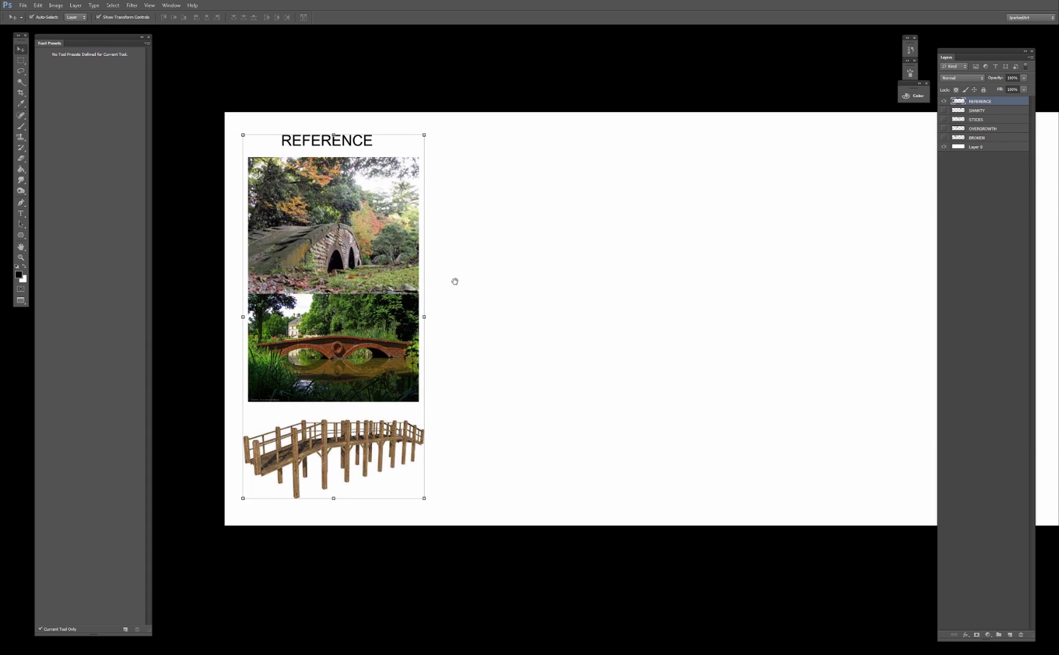
left_click_drag(452, 282, 564, 291)
key("ctrl+plus")
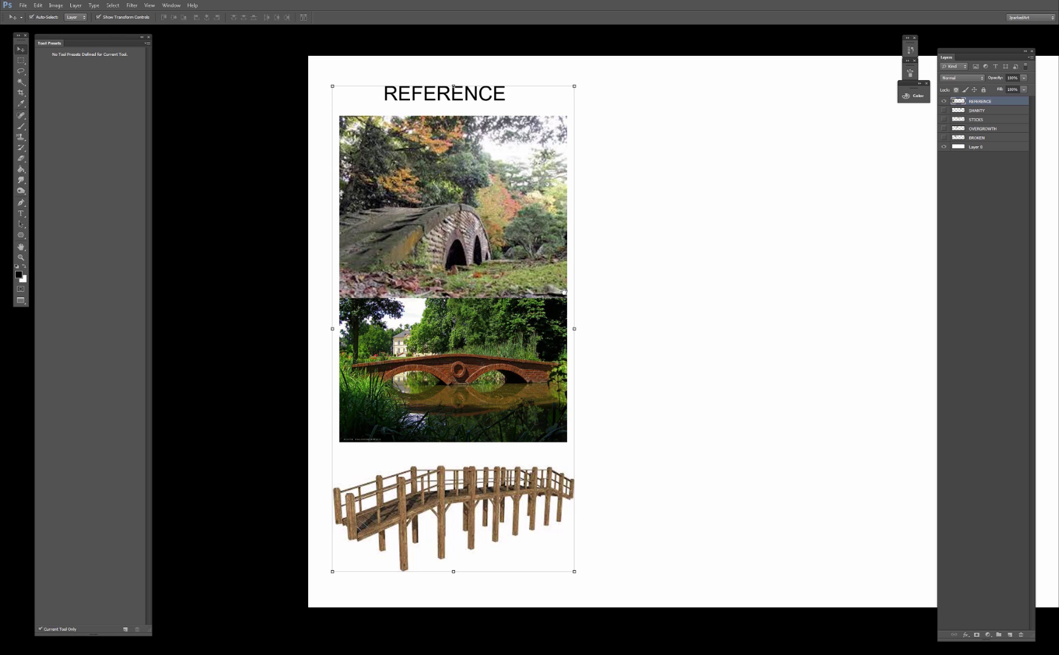
left_click(242, 269)
left_click_drag(523, 384, 482, 375)
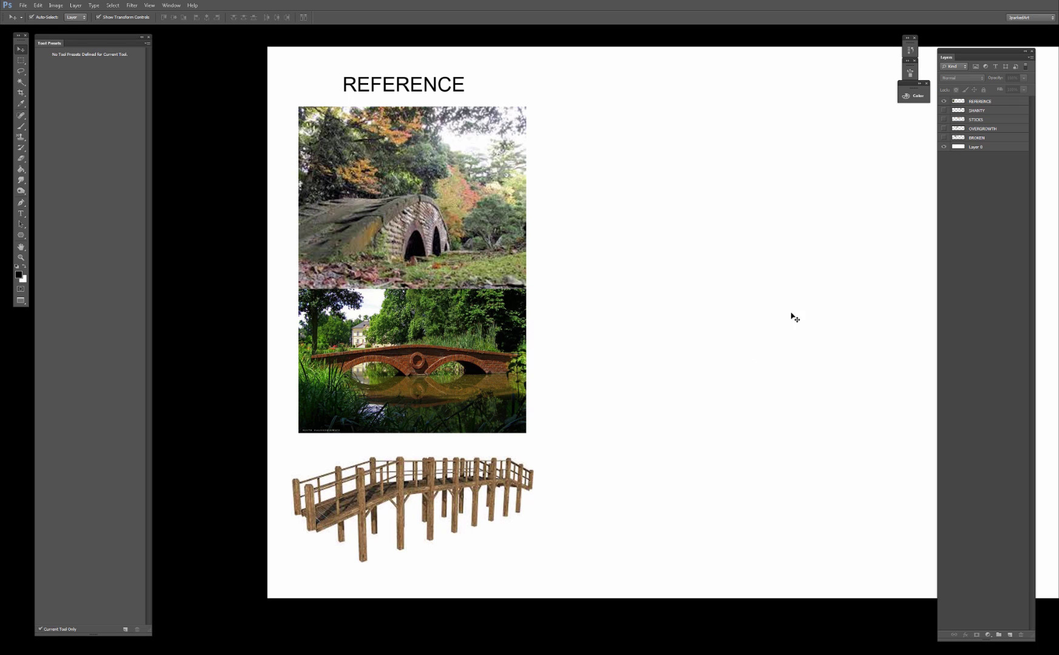
- Add a new empty layer above the REFERENCE layer and switch to the Brush tool
left_click(972, 102)
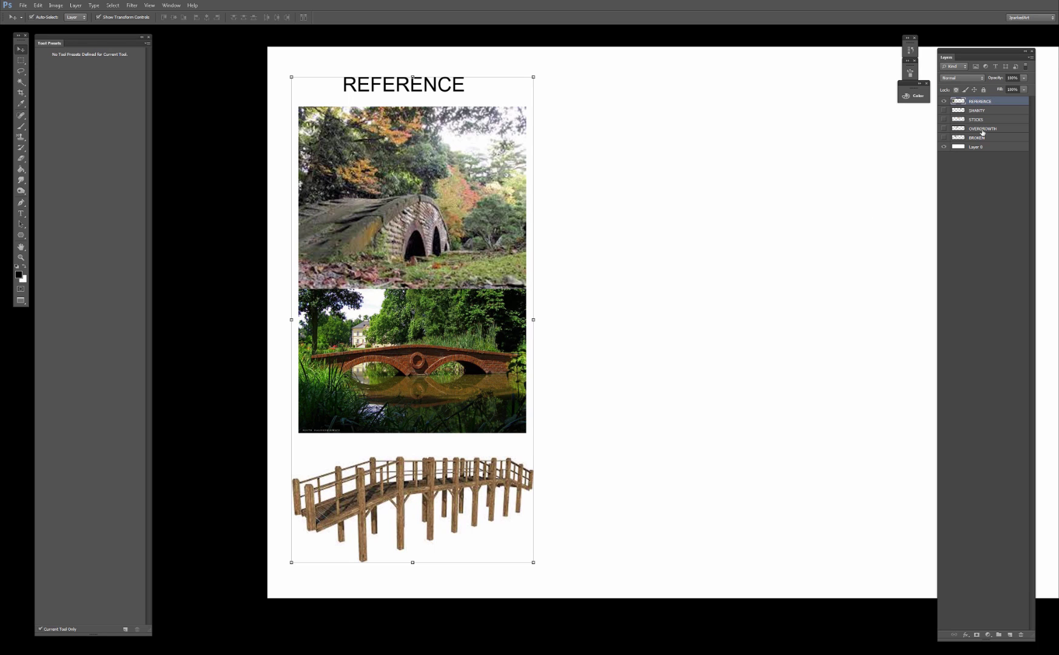
left_click(1010, 635)
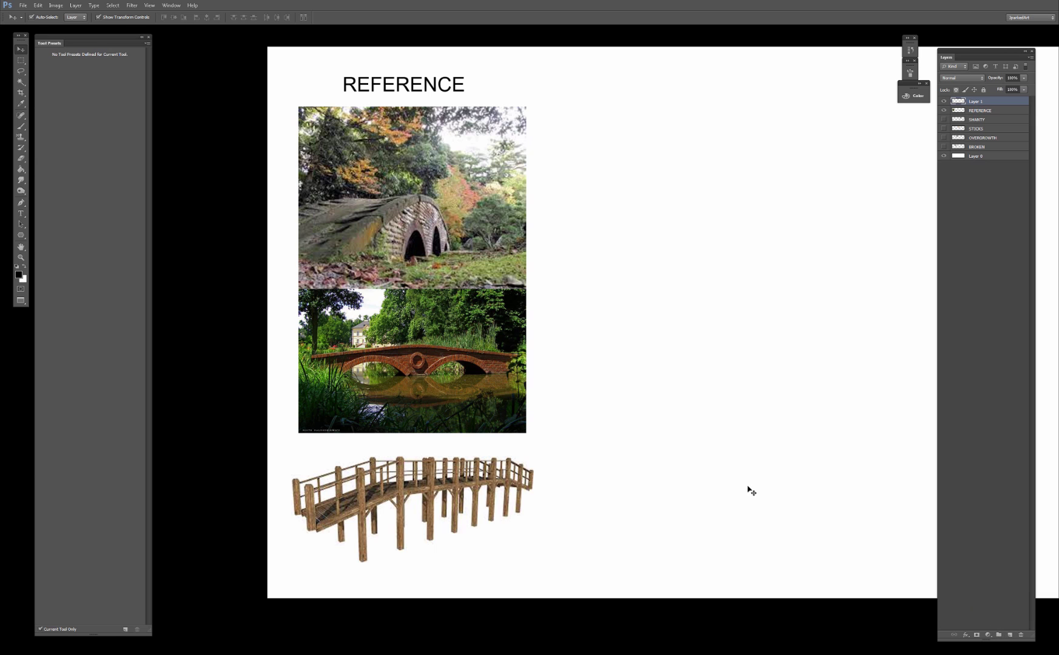
key("b")
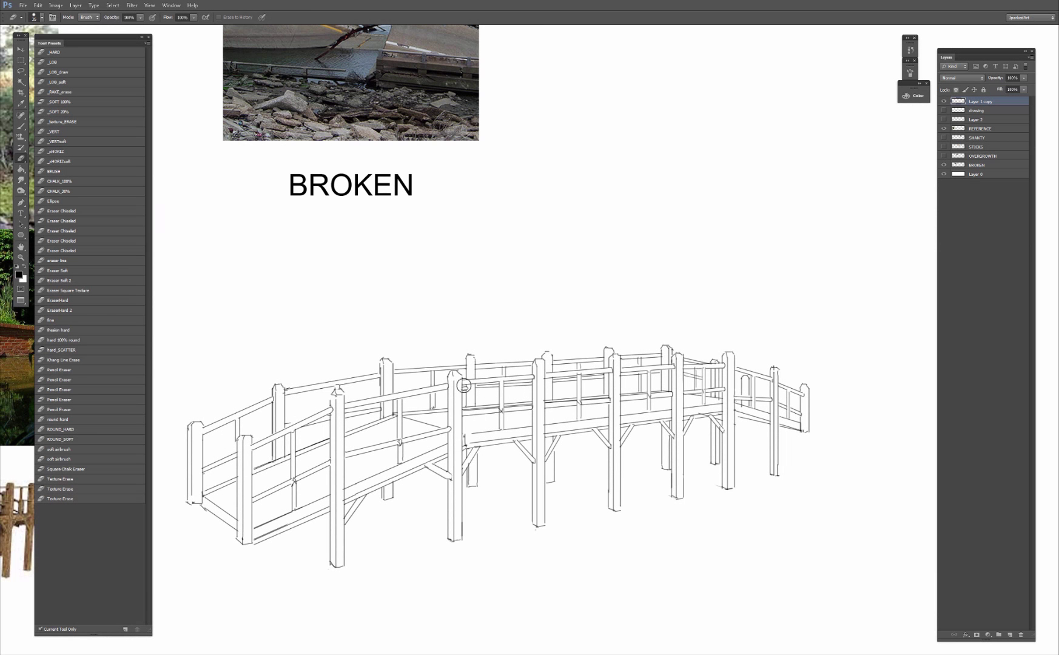
- Erase most of the middle railings and the upper part of the second front post on the BROKEN bridge copy
mouse_move(463, 385)
left_mouse_down()
mouse_move(589, 404)
mouse_move(592, 377)
mouse_move(565, 401)
mouse_move(676, 359)
mouse_move(662, 369)
mouse_move(628, 353)
mouse_move(578, 373)
mouse_move(486, 381)
mouse_move(477, 371)
mouse_move(487, 417)
mouse_move(656, 417)
mouse_move(485, 408)
left_mouse_up()
key("]")
key("b")
left_click_drag(426, 511, 442, 421)
key("e")
mouse_move(358, 438)
left_mouse_down()
mouse_move(348, 456)
mouse_move(349, 439)
left_mouse_up()
mouse_move(350, 310)
left_mouse_down()
mouse_move(325, 333)
mouse_move(305, 386)
mouse_move(346, 341)
mouse_move(370, 377)
mouse_move(454, 382)
mouse_move(390, 423)
mouse_move(406, 384)
mouse_move(459, 356)
mouse_move(417, 399)
left_mouse_up()
key("b")
key("e")
- Draw a snapped sloping beam along the erased deck and cap the shortened second front post
key("b")
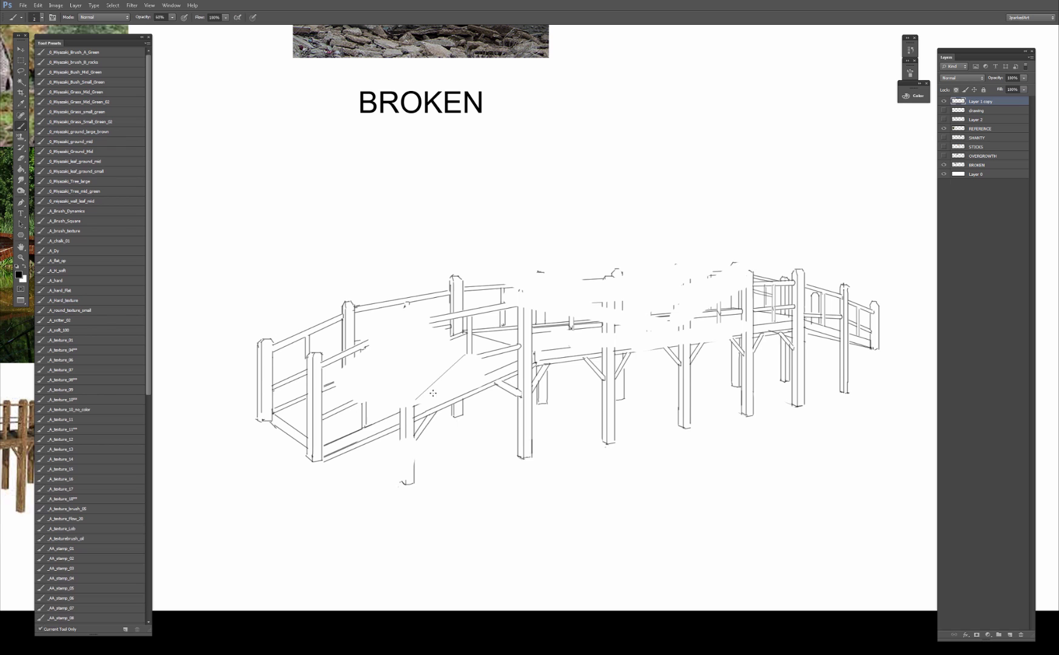
key("ctrl+z")
left_click_drag(418, 398, 469, 359)
left_click_drag(423, 400, 470, 358)
key("ctrl+z")
mouse_move(409, 405)
left_mouse_down()
mouse_move(452, 424)
mouse_move(444, 423)
left_mouse_up()
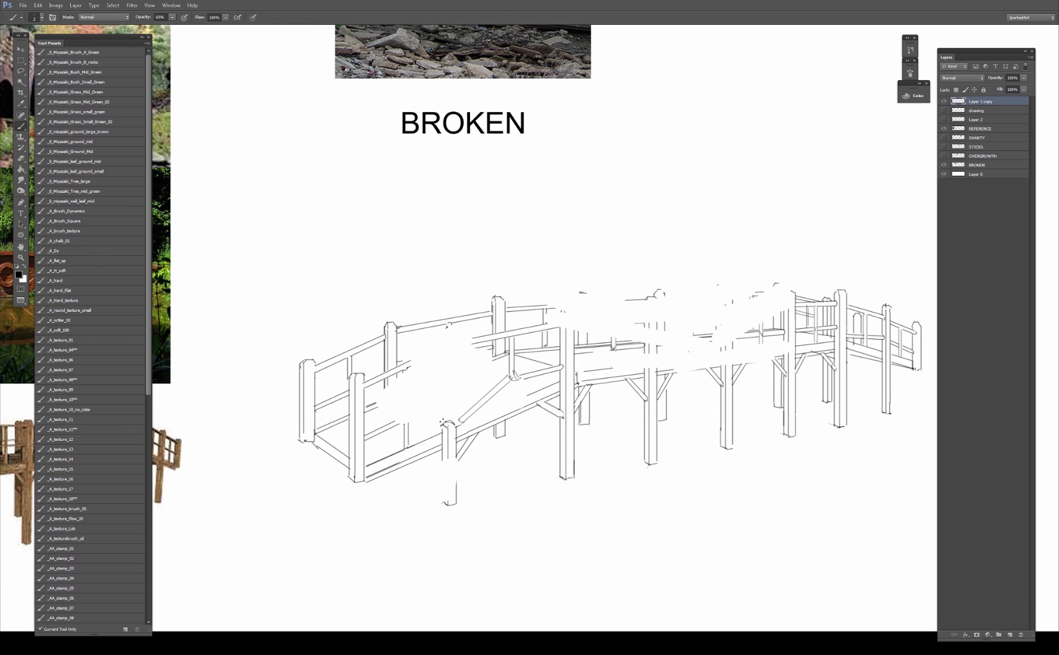
- Move the intact bridge on the drawing layer up into the empty area beside the BROKEN photo
left_click_drag(486, 356, 375, 544)
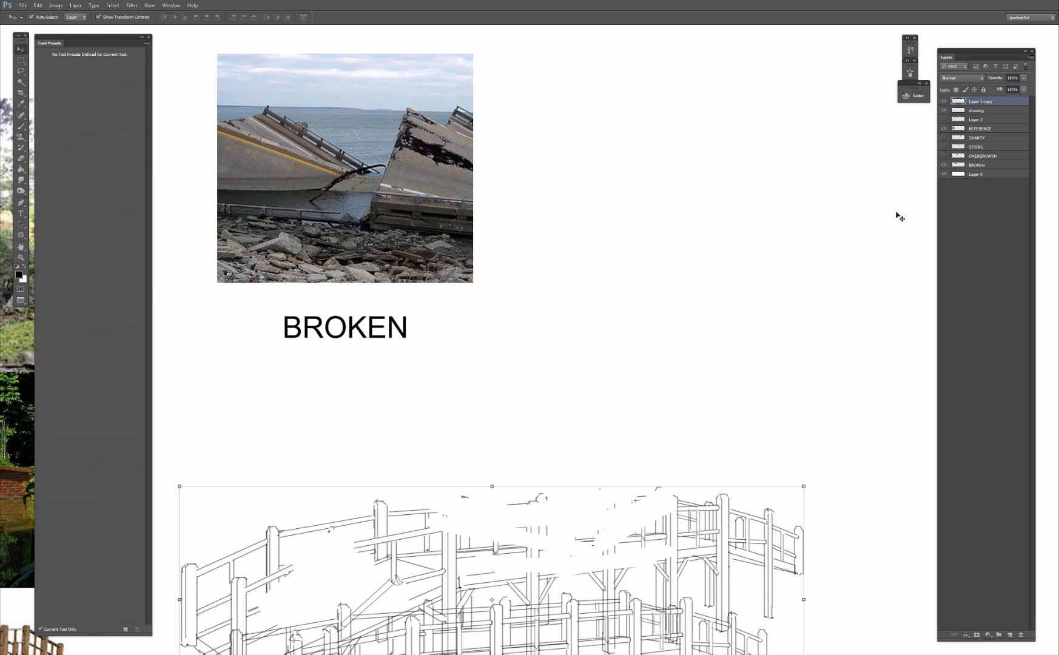
left_click(987, 111)
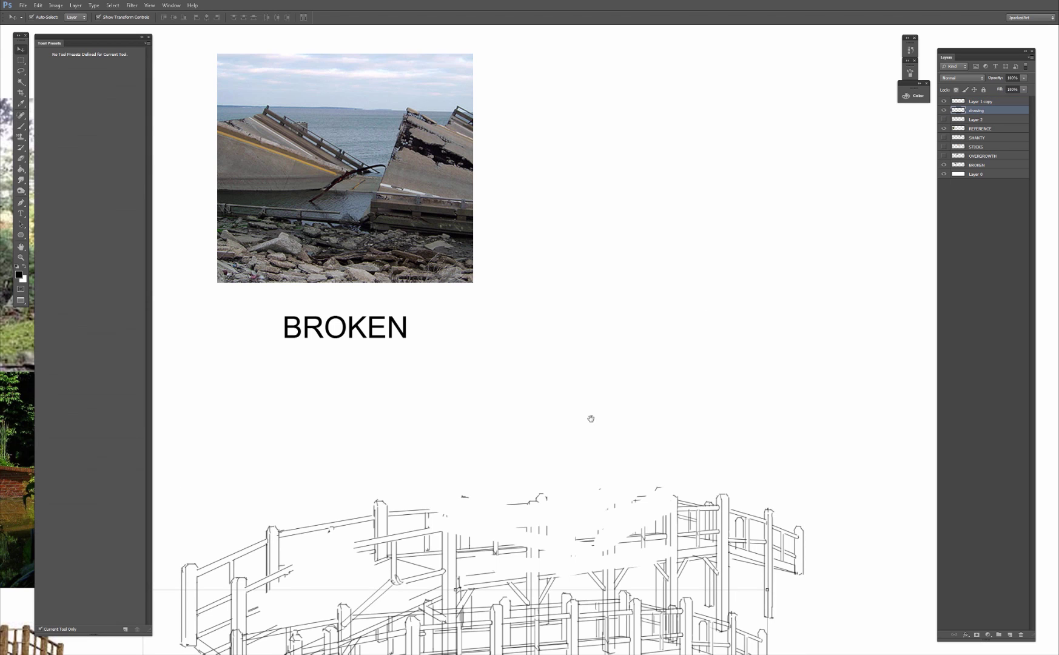
left_click_drag(591, 418, 588, 373)
key("ctrl+t")
mouse_move(460, 557)
left_mouse_down()
mouse_move(624, 267)
mouse_move(618, 234)
mouse_move(719, 303)
left_mouse_up()
key("Return")
key("ctrl+minus")
left_click_drag(562, 391, 558, 377)
- On Layer 1 copy, draw broken railing stubs, splintered boards and exposed deck planks in the erased near section
left_click(976, 102)
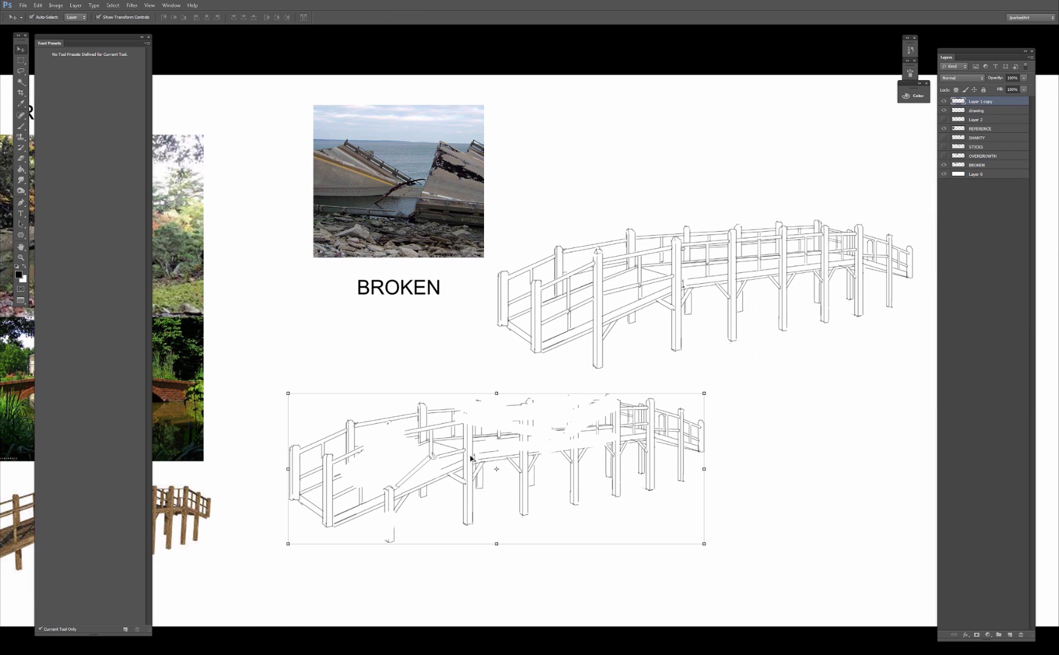
key("b")
left_click_drag(364, 491, 381, 482)
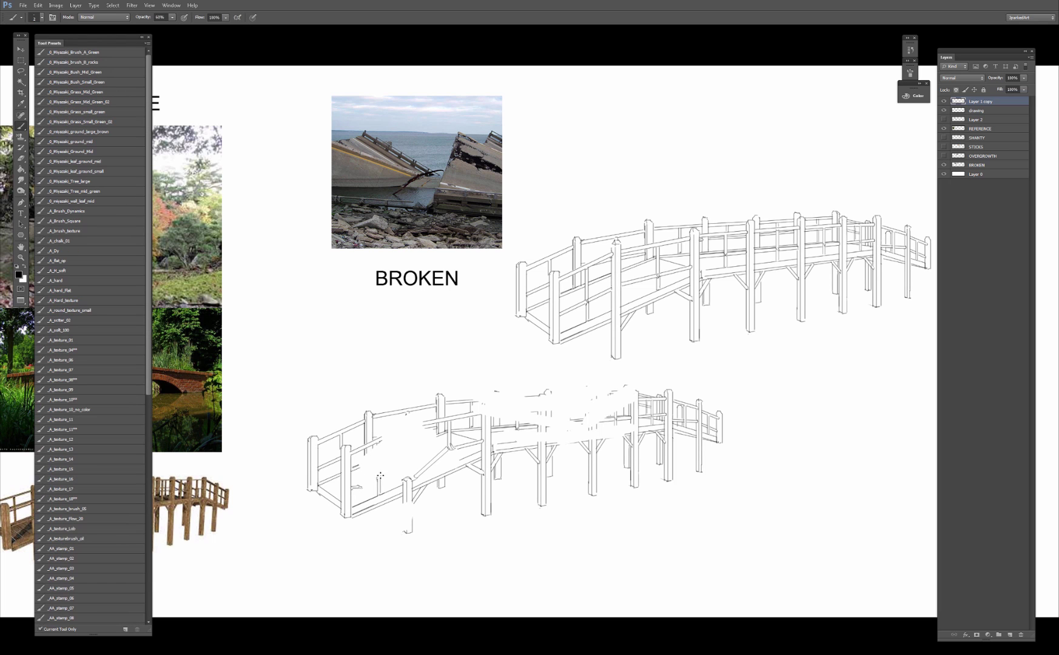
key("e")
key("b")
mouse_move(365, 463)
left_mouse_down()
mouse_move(367, 447)
mouse_move(369, 462)
mouse_move(417, 445)
mouse_move(571, 426)
left_mouse_up()
left_click_drag(482, 431, 196, 435)
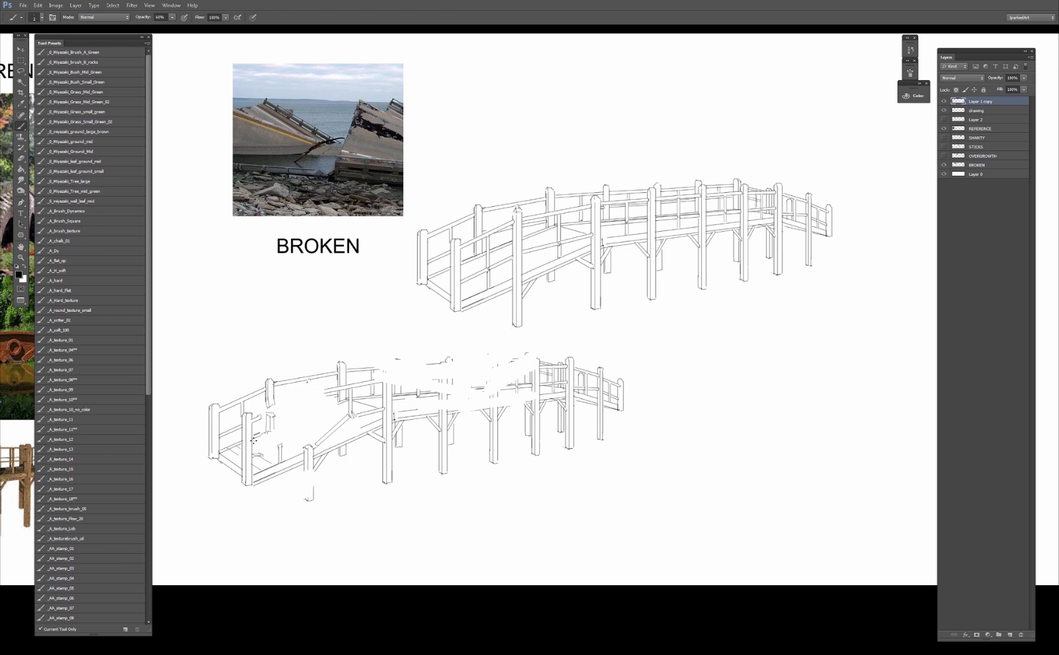
mouse_move(253, 438)
left_mouse_down()
mouse_move(278, 461)
mouse_move(259, 435)
mouse_move(271, 431)
mouse_move(290, 458)
mouse_move(267, 433)
mouse_move(305, 448)
left_mouse_up()
mouse_move(322, 401)
left_mouse_down()
mouse_move(389, 411)
mouse_move(393, 422)
mouse_move(404, 415)
left_mouse_up()
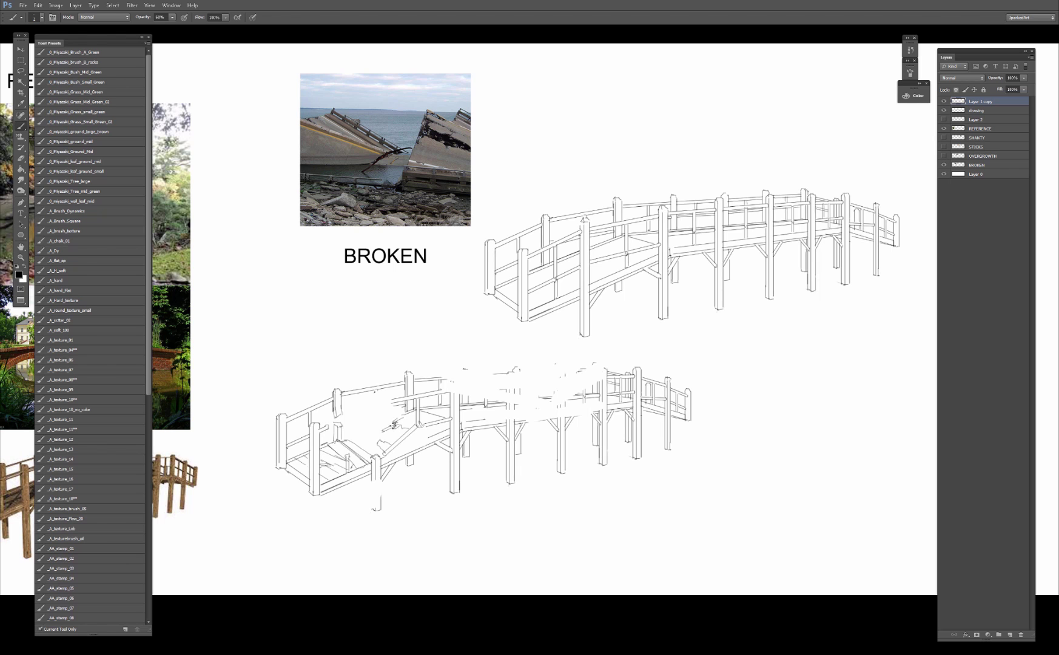
- Erase a gap in the broken bridge's back rail beside the second rear post and draw its snapped end
key("e")
key("b")
key("e")
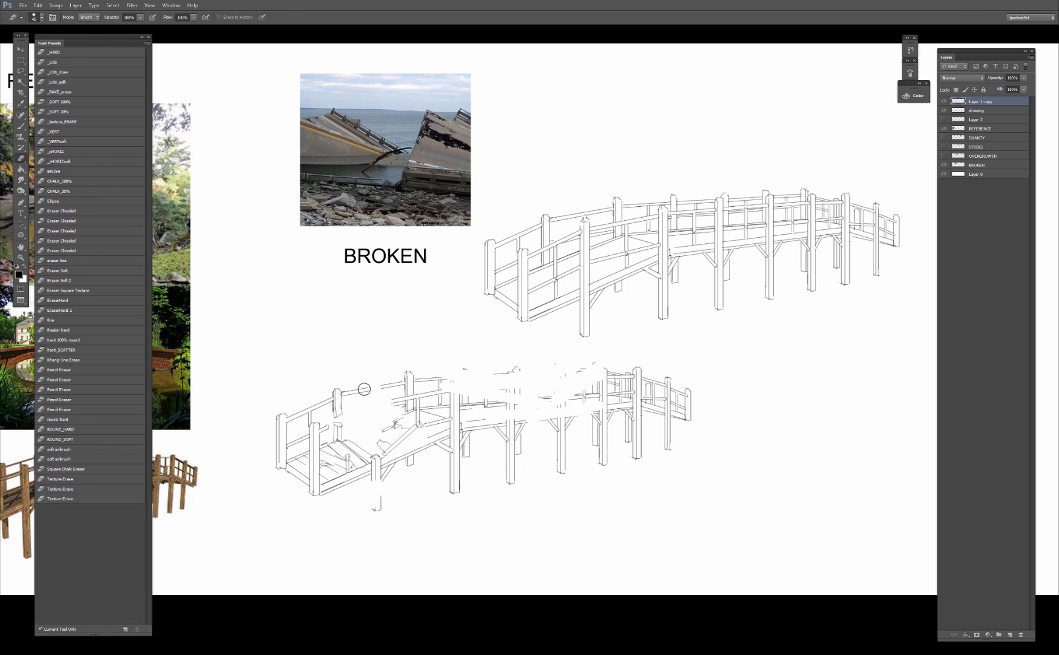
key("b")
left_click_drag(363, 396, 349, 393)
left_click_drag(362, 399, 344, 396)
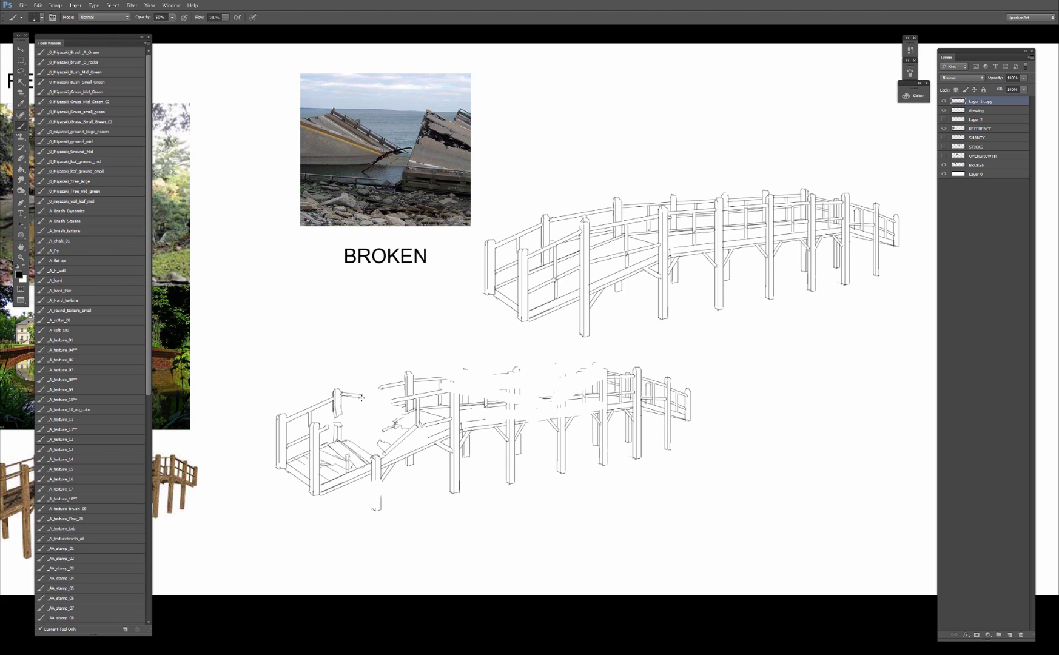
- Break the back rail between the first two rear posts by erasing a gap and outlining its jagged ends
key("e")
key("b")
key("e")
key("b")
key("e")
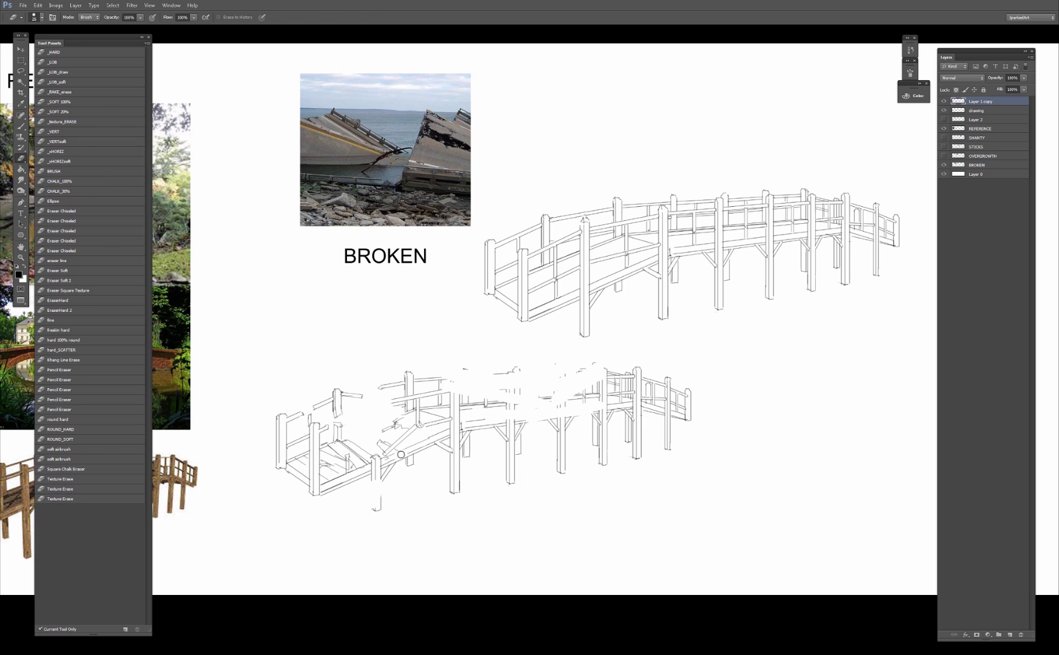
- Draw splintered planks, leaning posts and fallen beams across the collapsed middle of the broken bridge
key("b")
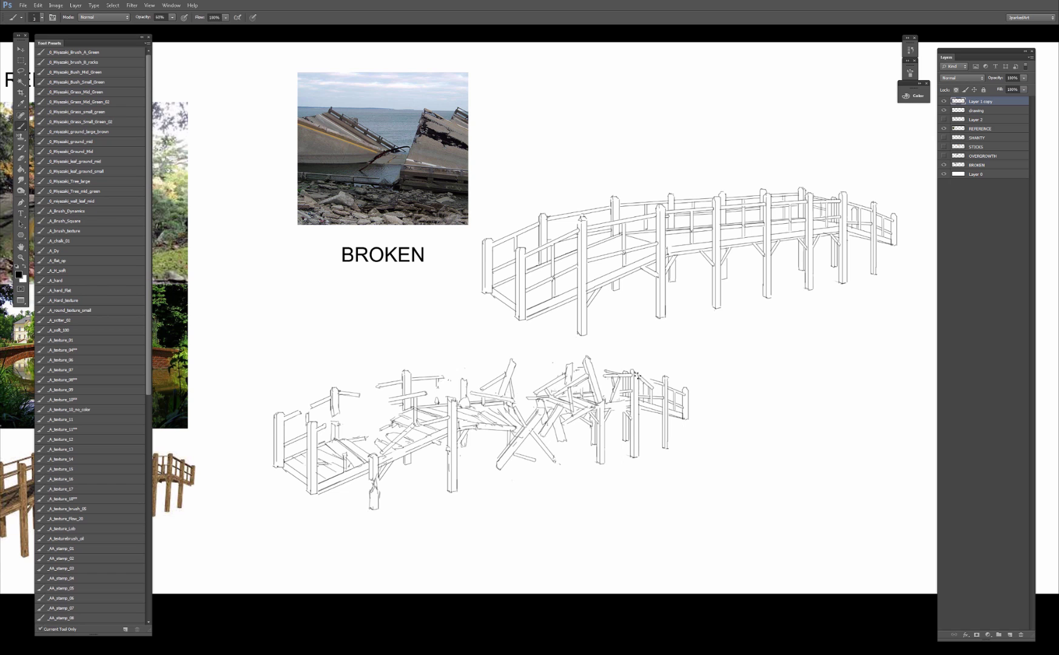
key("e")
key("b")
left_click_drag(626, 408, 609, 409)
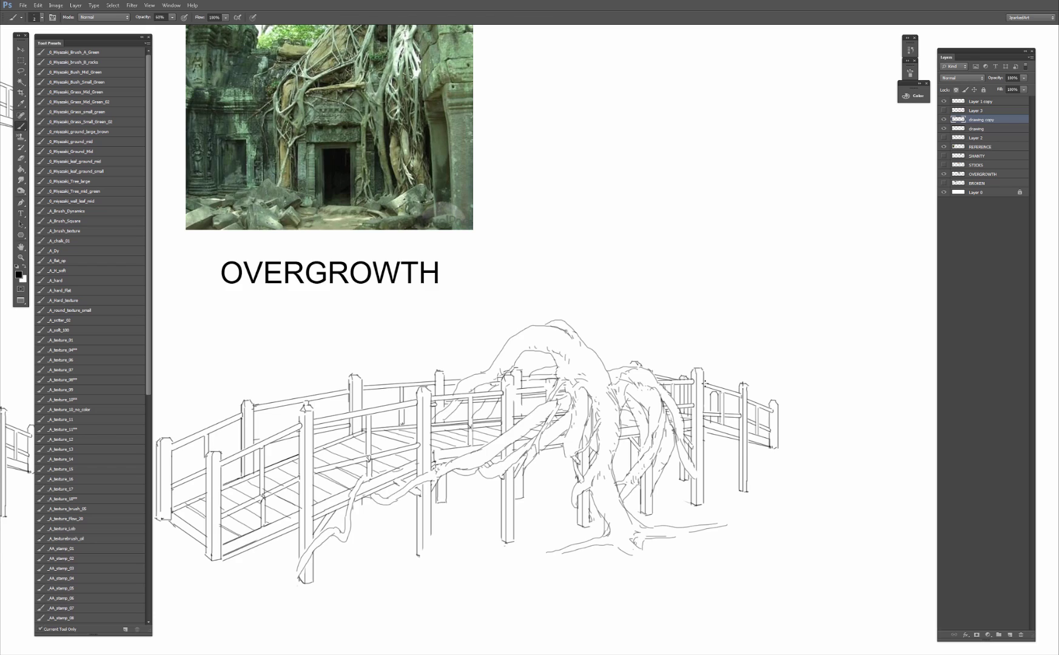
- Erase part of the overgrown bridge's back rail and draw a thick root running over it from the arch
scroll(704, 382, "down", 1)
scroll(701, 380, "up", 1)
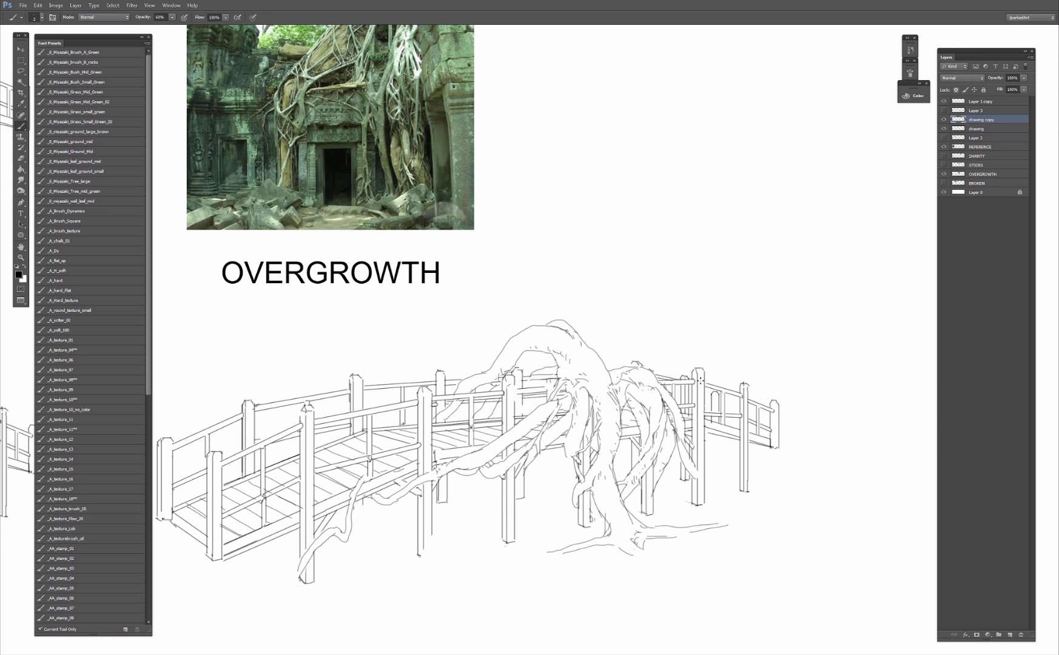
key("e")
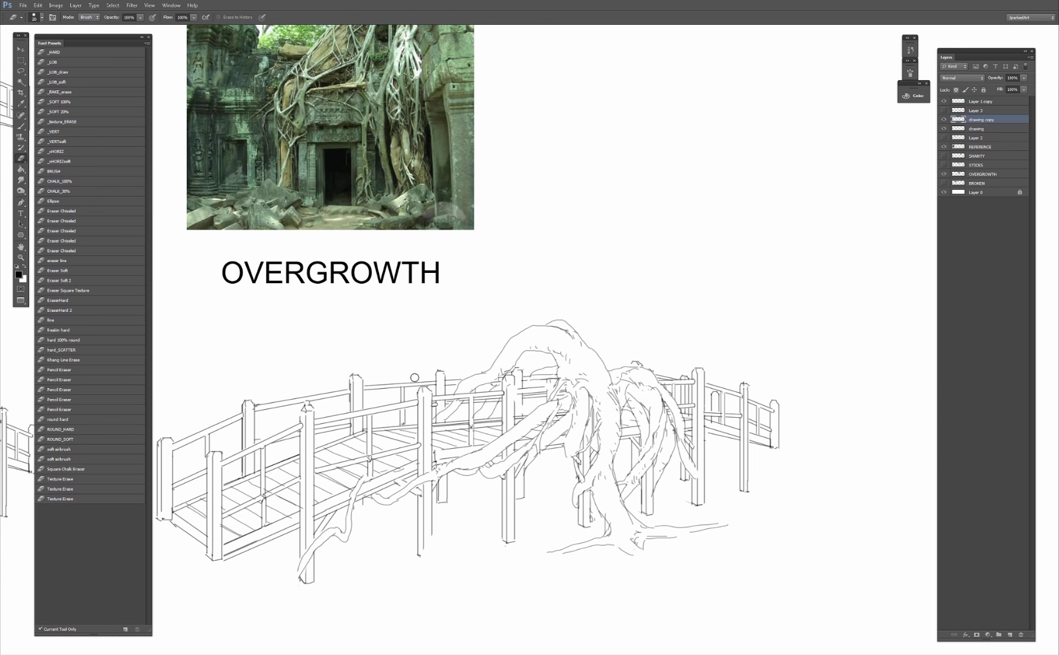
key("b")
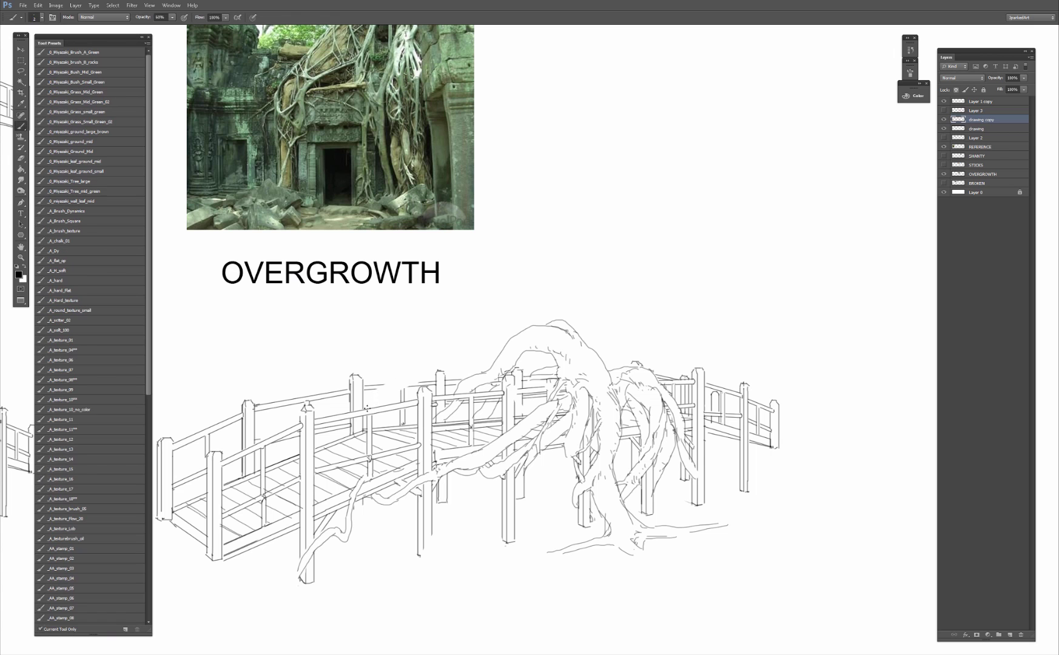
left_click_drag(372, 390, 416, 376)
left_click_drag(520, 358, 536, 372)
- Erase the railing lines behind the right-hand root cluster and draw extra roots hanging over the far front post
key("e")
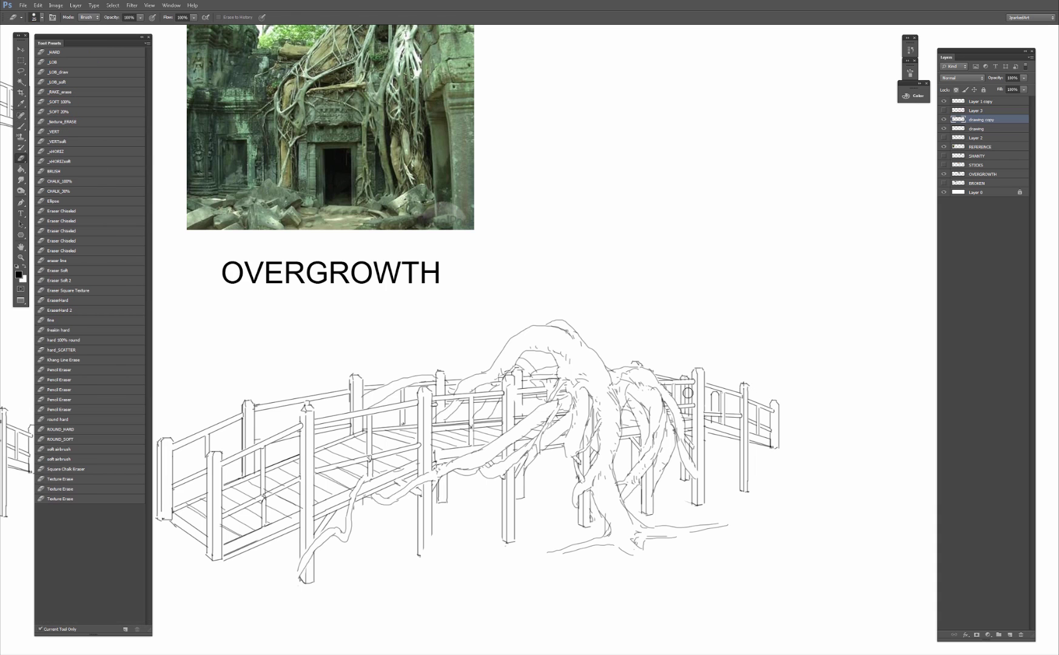
key("b")
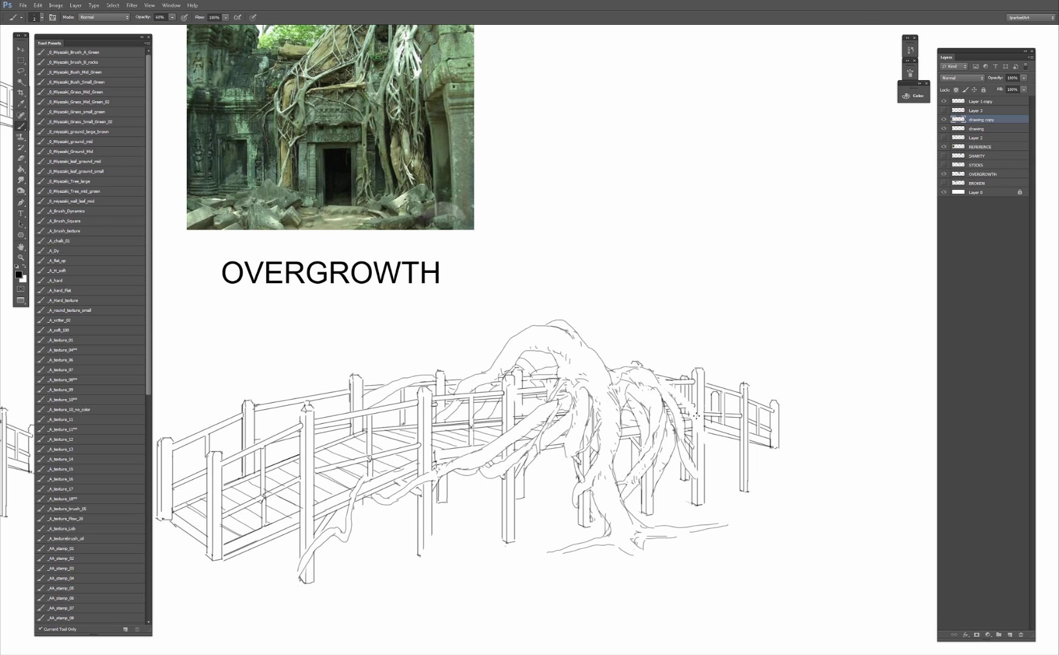
key("e")
key("b")
key("e")
key("b")
key("e")
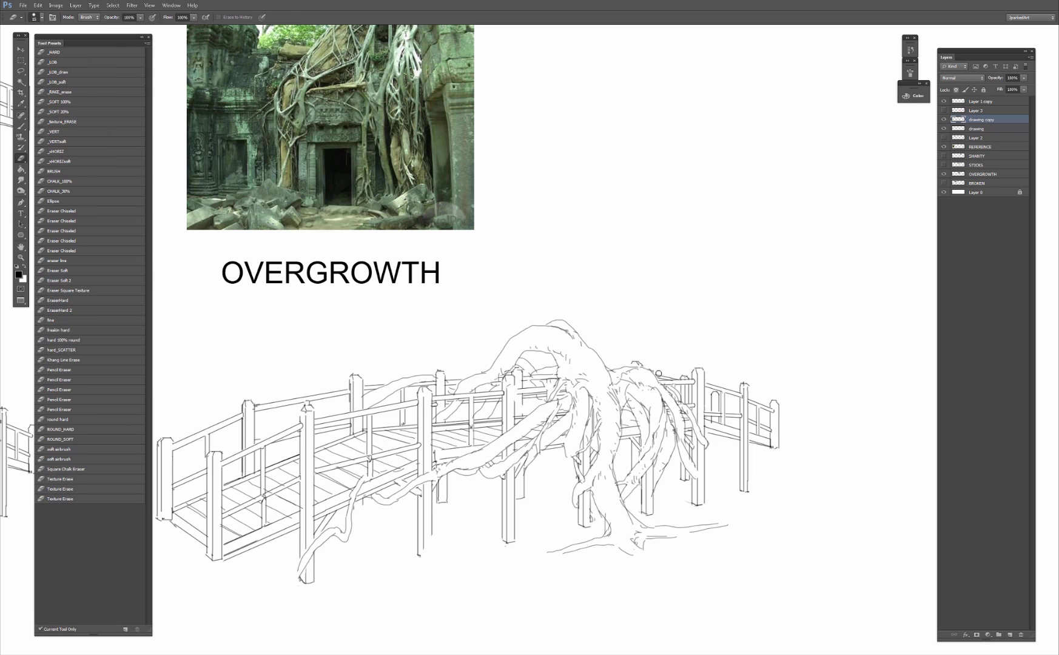
key("b")
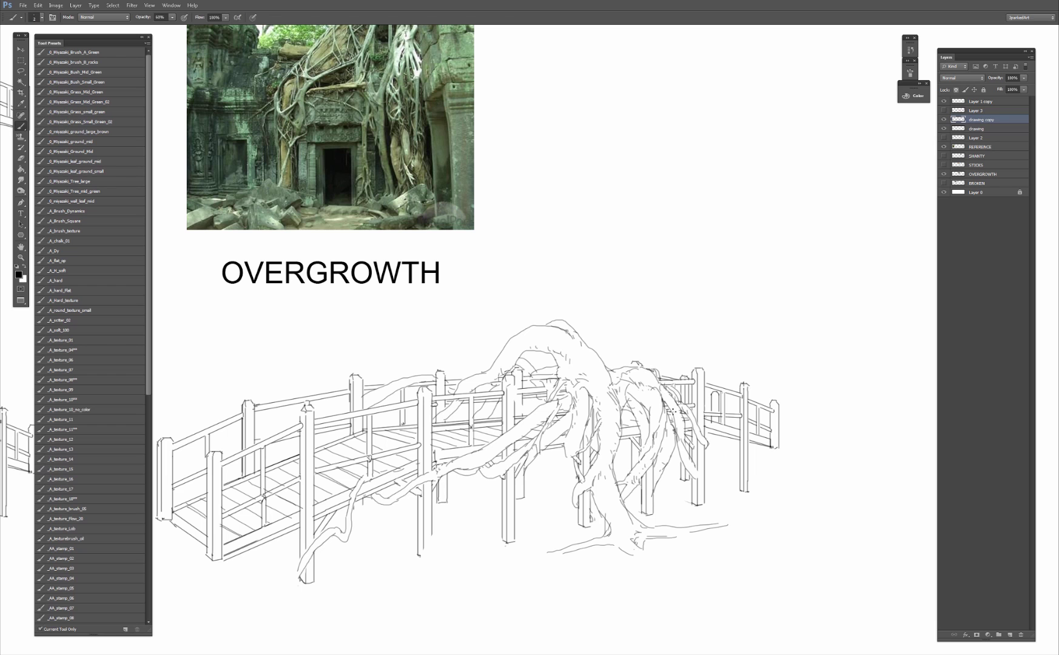
- Sketch a small detail study of flaring trunk contours in the blank space above the overgrown bridge
left_click_drag(645, 383, 699, 348)
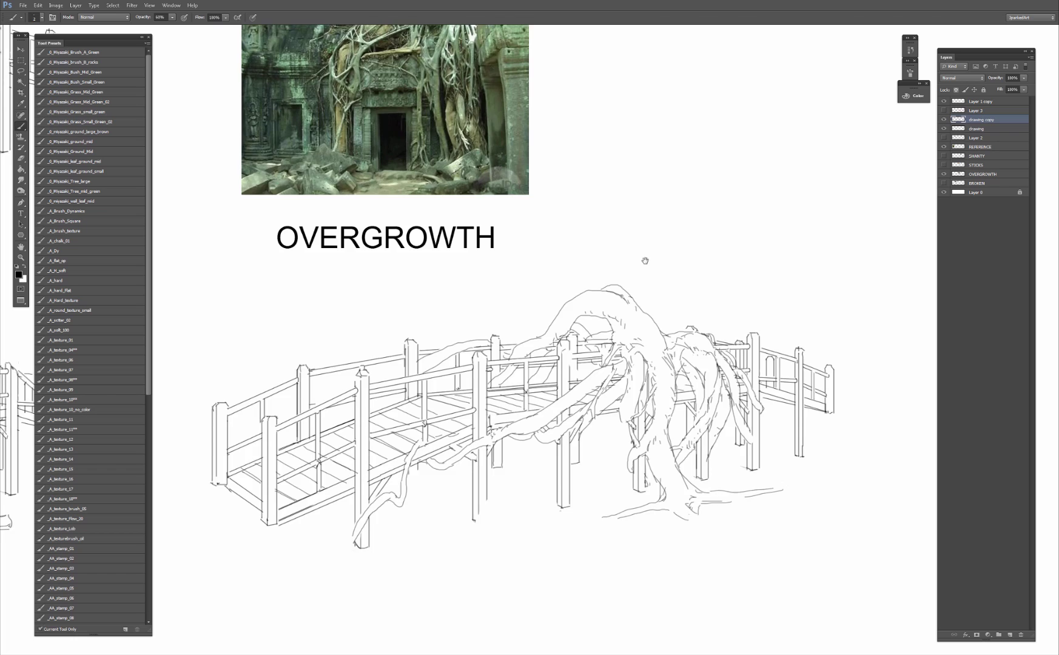
left_click_drag(646, 261, 619, 379)
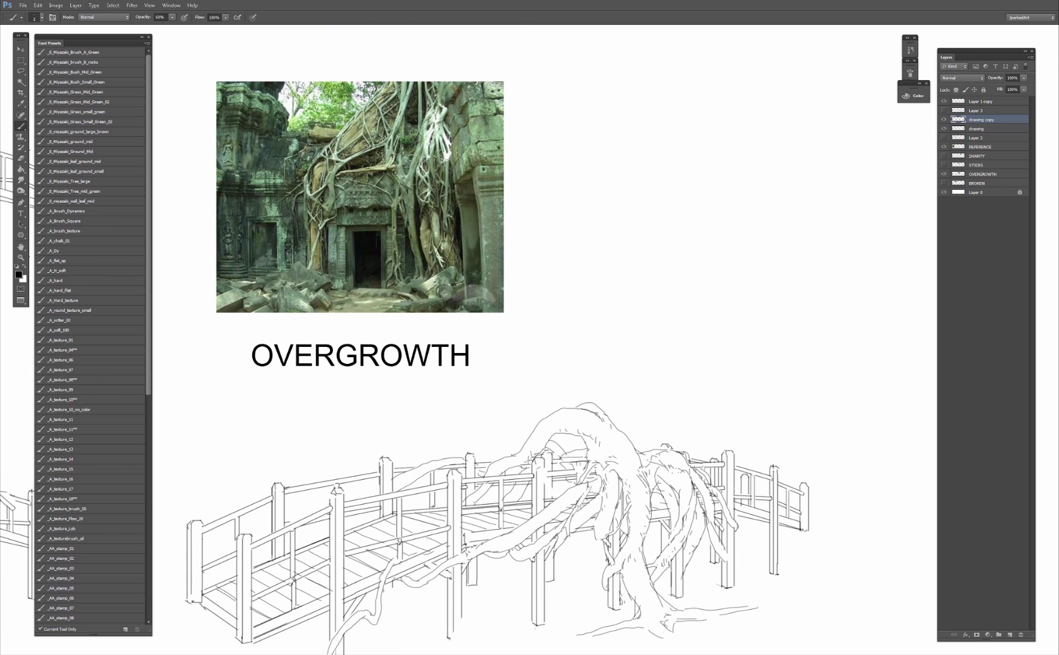
left_click_drag(635, 390, 576, 261)
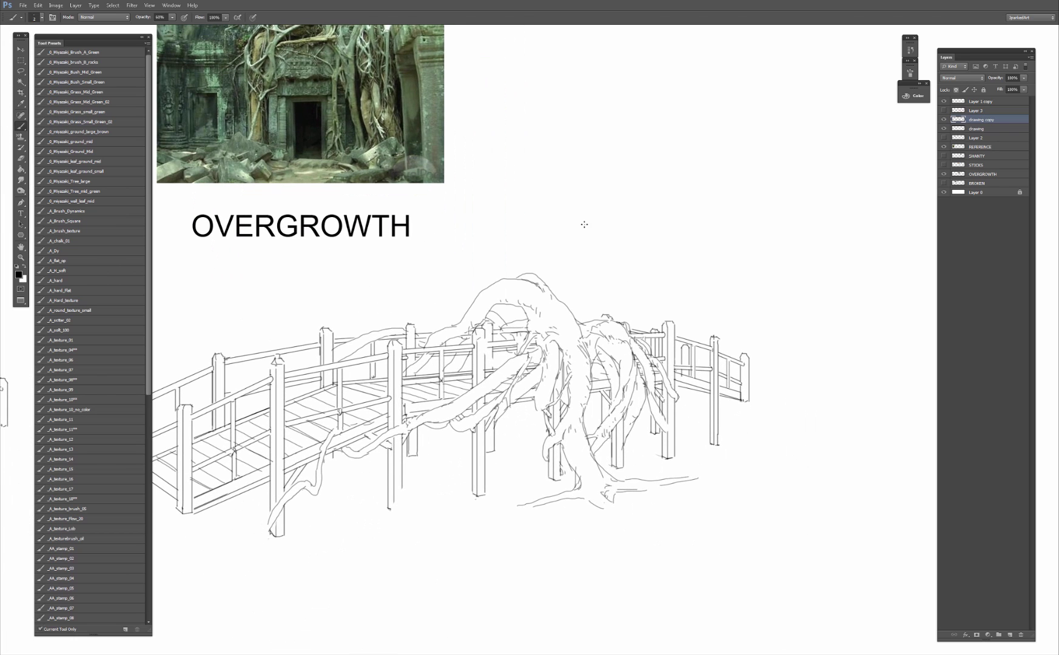
mouse_move(585, 215)
left_mouse_down()
mouse_move(580, 261)
mouse_move(586, 227)
mouse_move(595, 250)
mouse_move(587, 229)
left_mouse_up()
mouse_move(627, 230)
left_mouse_down()
mouse_move(616, 249)
mouse_move(623, 242)
mouse_move(630, 259)
mouse_move(626, 236)
left_mouse_up()
- Erase overlapping lines and draw thin root strands beneath the large arch, around the middle railing post
key("e")
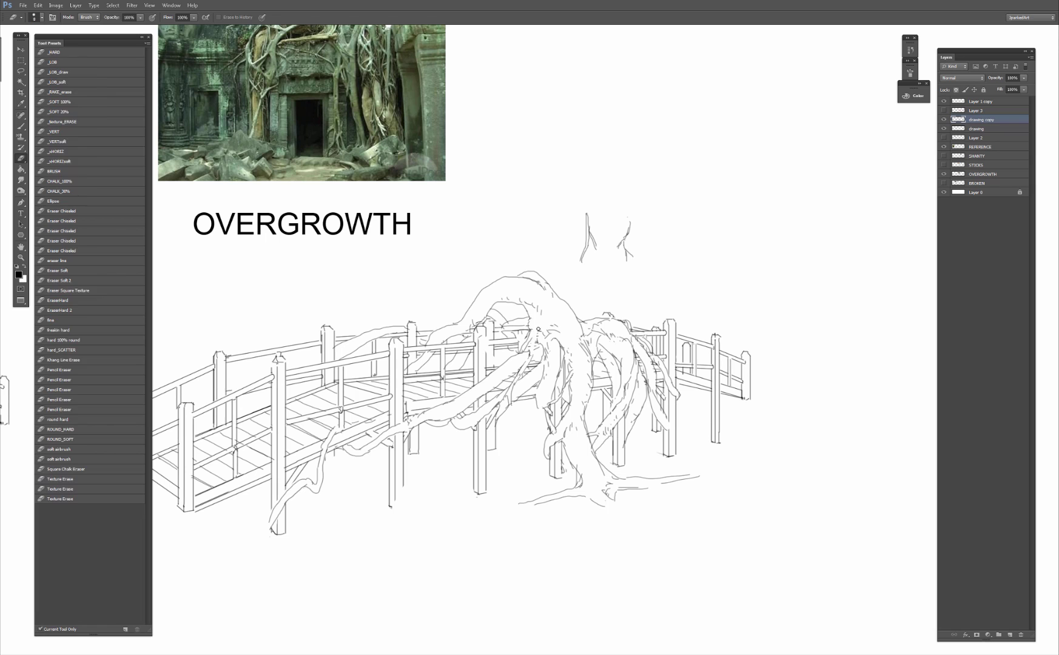
key("b")
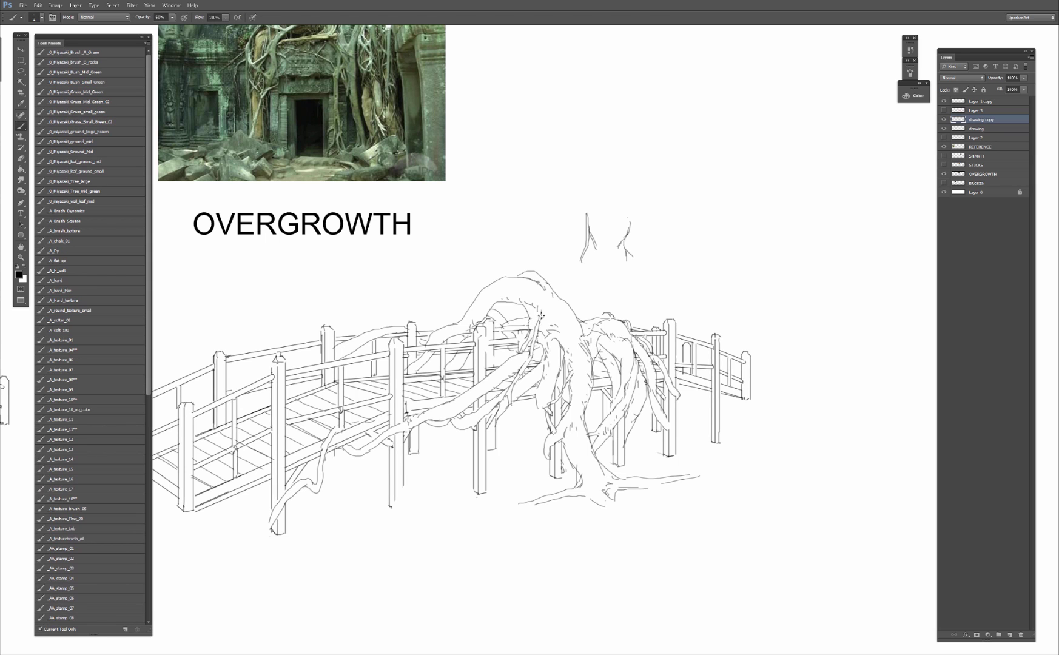
key("e")
key("b")
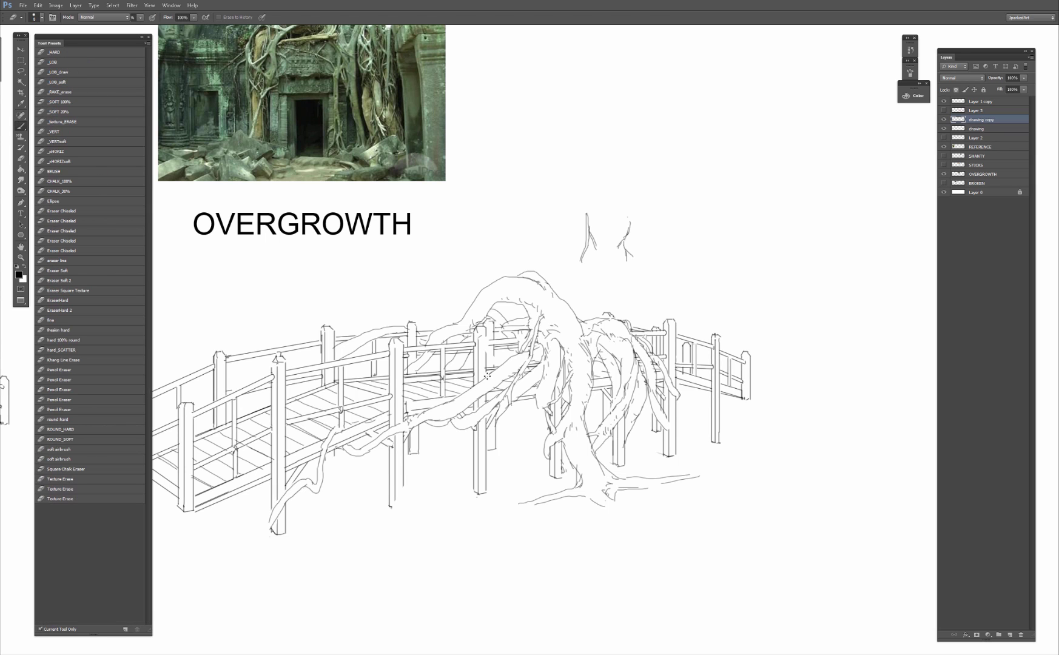
key("e")
key("b")
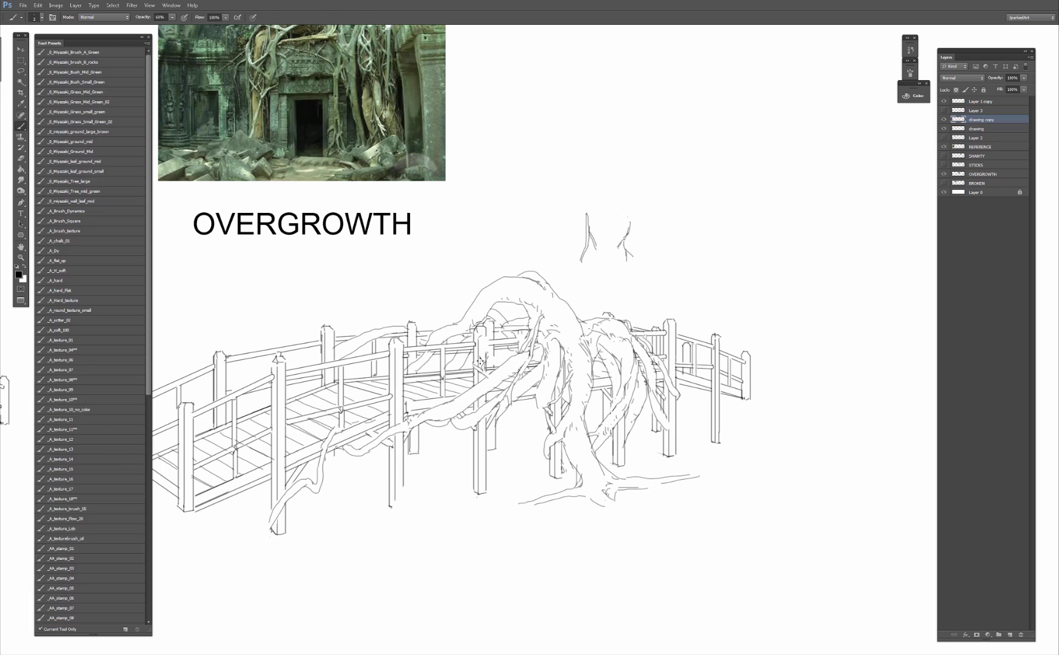
key("e")
key("b")
key("e")
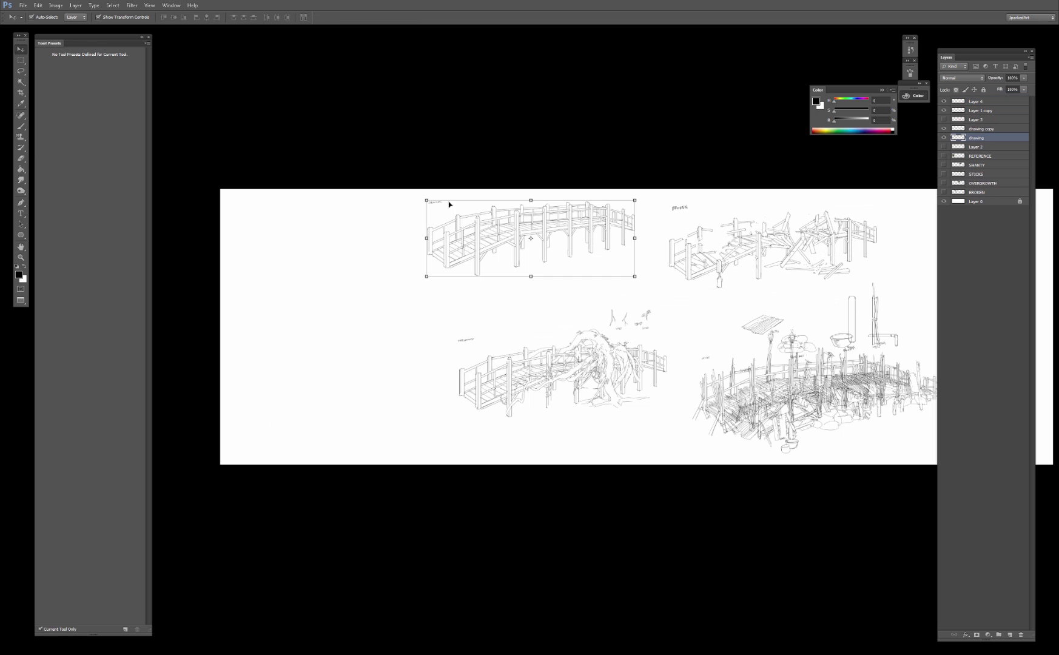
- Move the intact bridge drawing across to the canvas's upper-left area
key("ctrl+t")
left_click_drag(452, 235, 291, 240)
key("Return")
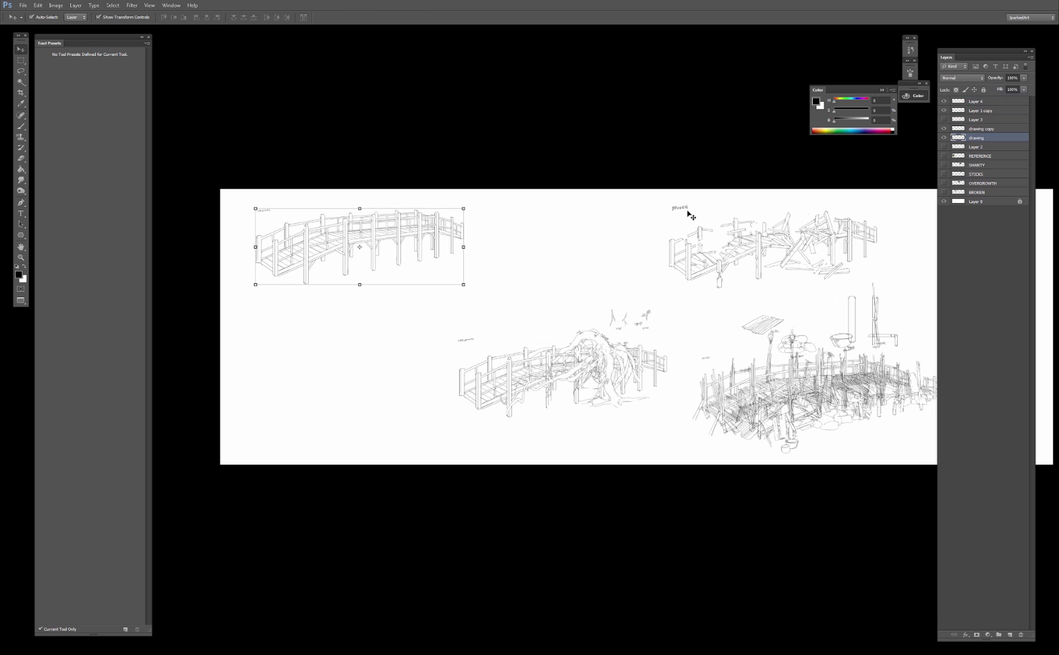
- Shift the broken bridge slightly left and bring the intact bridge back beside it along the canvas's top row
left_click(673, 205)
left_click_drag(692, 218, 675, 213)
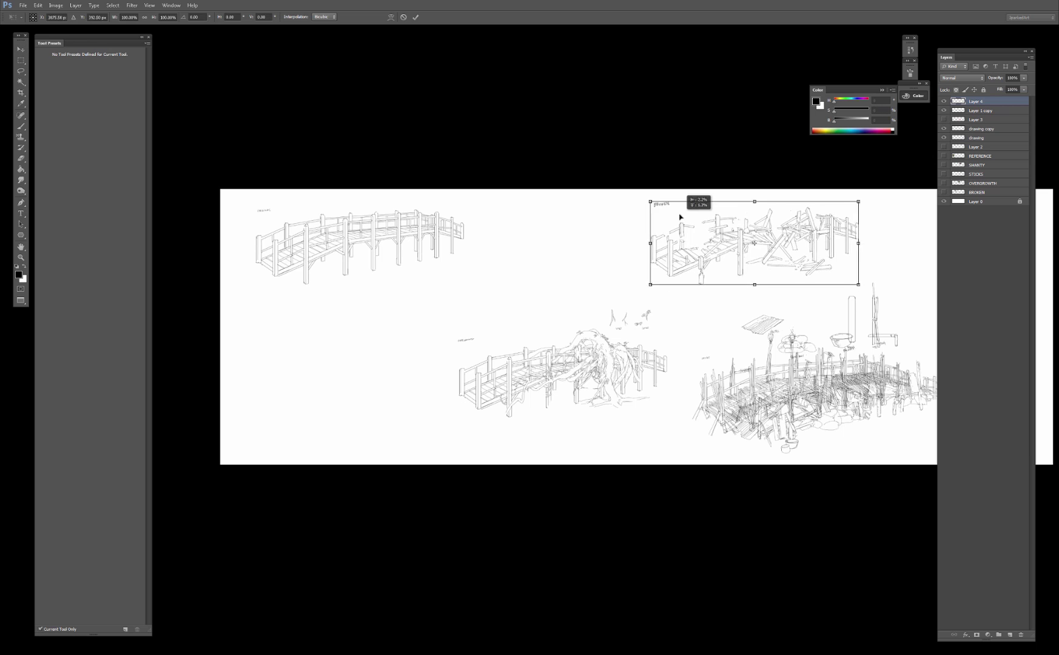
key("Return")
left_click(464, 233)
key("ctrl+t")
left_click_drag(448, 241, 613, 238)
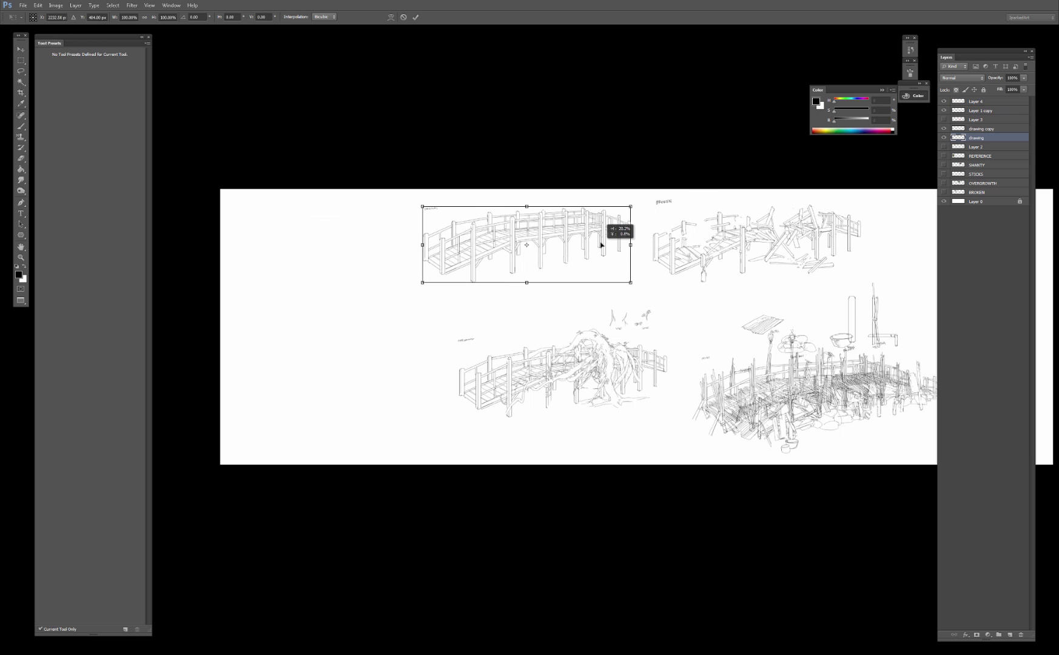
key("Return")
- Move the layer with the overgrown and sticks bridges left and slightly down, separating it from the shanty bridge
left_click(599, 361)
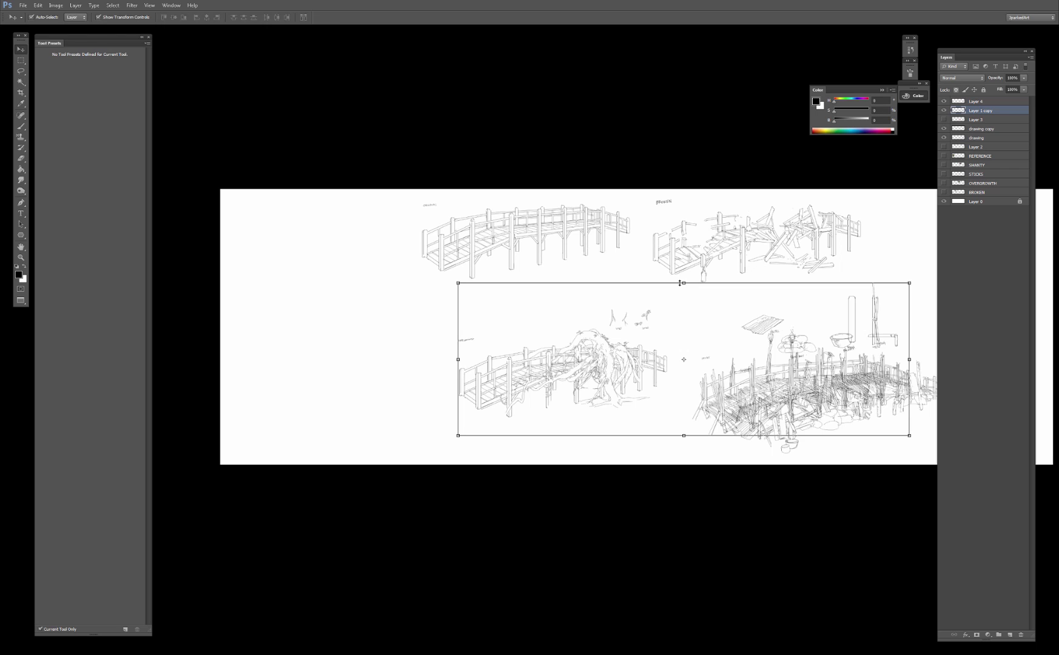
key("ctrl+t")
mouse_move(655, 305)
left_mouse_down()
mouse_move(475, 318)
mouse_move(498, 314)
left_mouse_up()
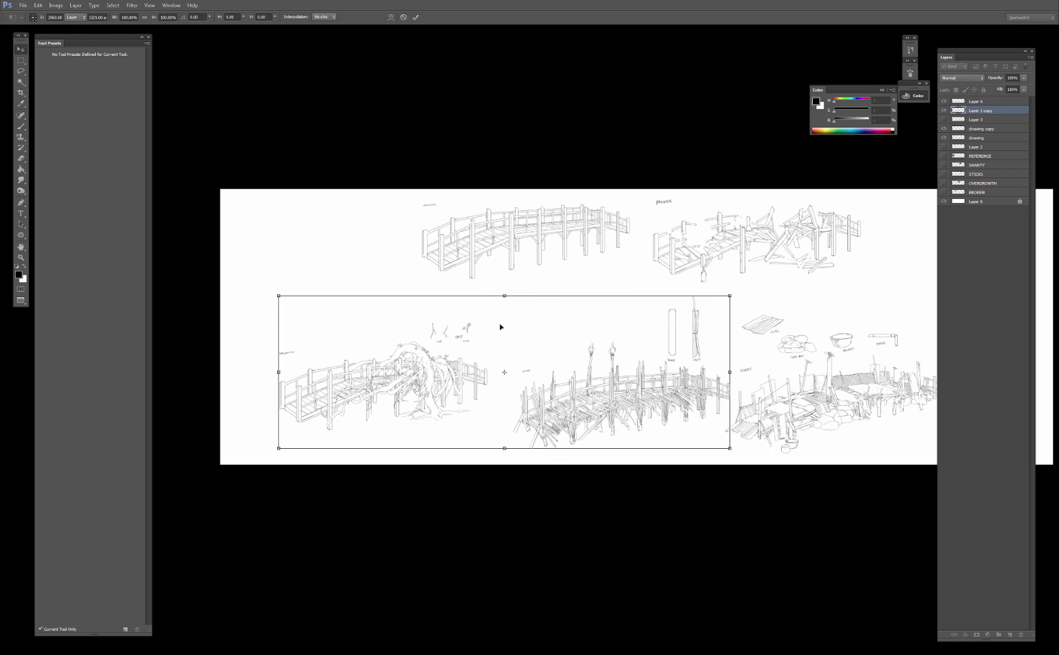
key("Return")
- Move the shanty bridge and its detail studies further right, clear of the sticks bridge
mouse_move(839, 357)
left_mouse_down()
mouse_move(657, 364)
mouse_move(709, 339)
left_mouse_up()
left_click(656, 366)
key("ctrl+t")
key("Return")
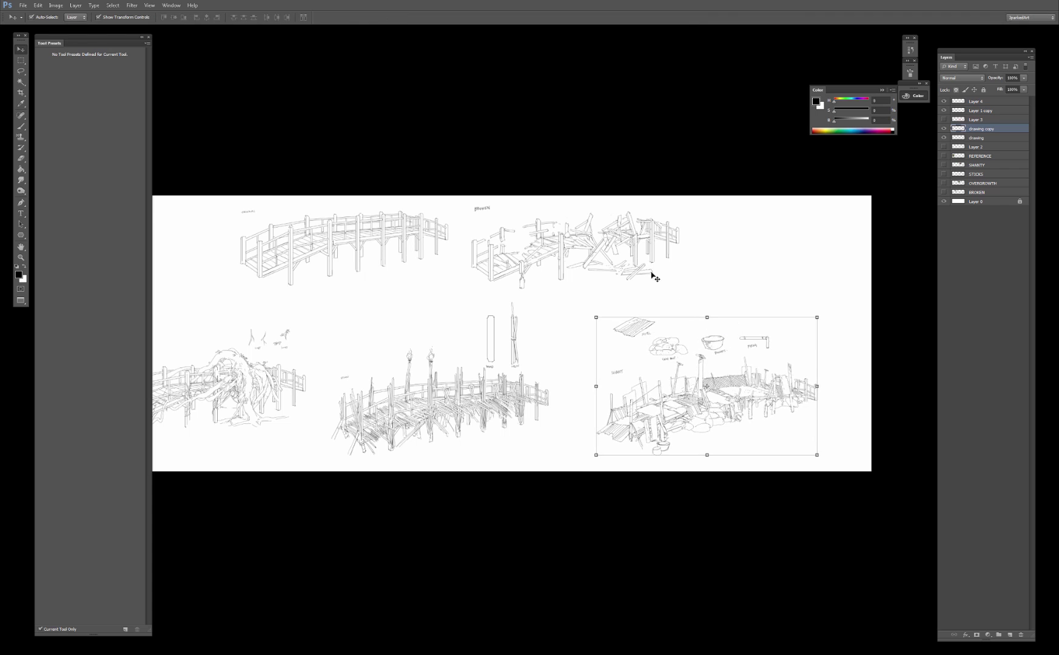
- Scale the post and bundled-sticks detail studies to about 86% and place them above the sticks bridge's right end
key("f")
key("ctrl+plus")
key("ctrl+plus")
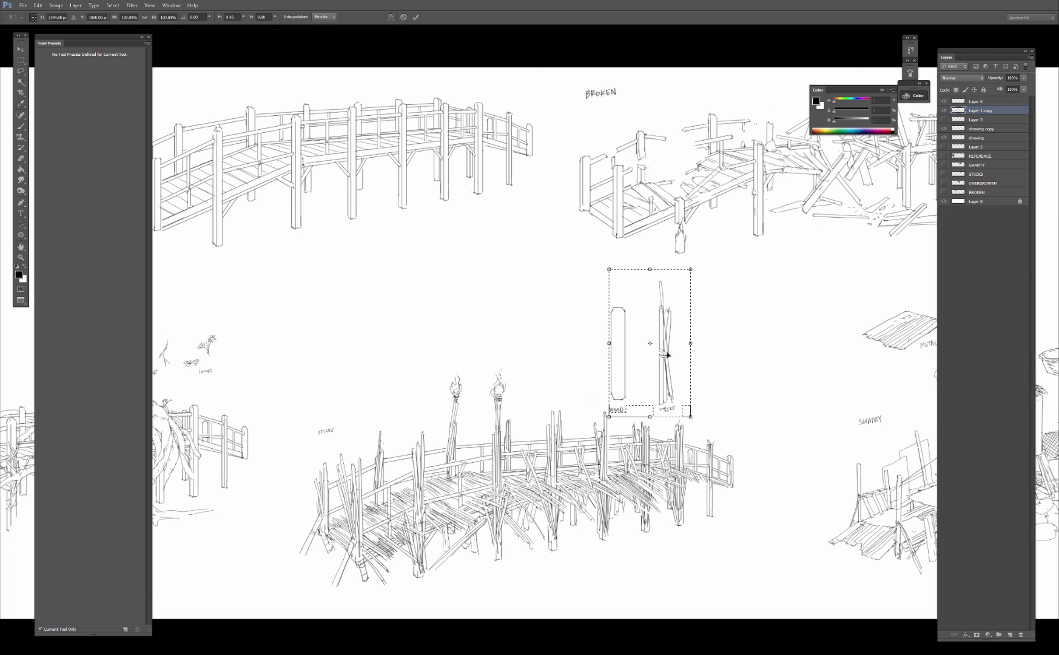
left_click_drag(668, 355, 766, 367)
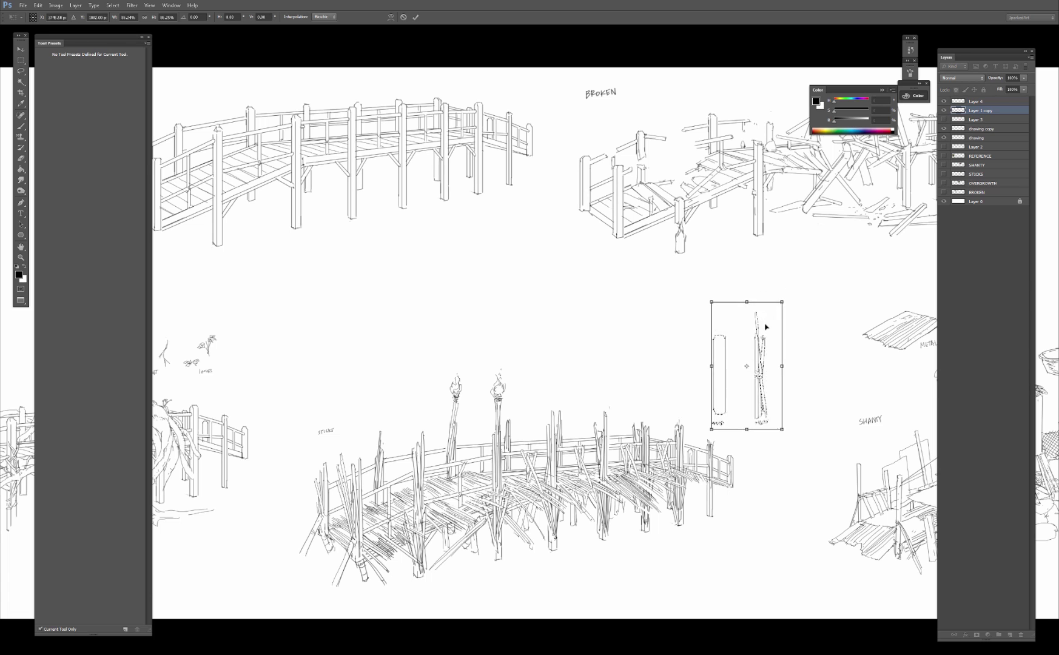